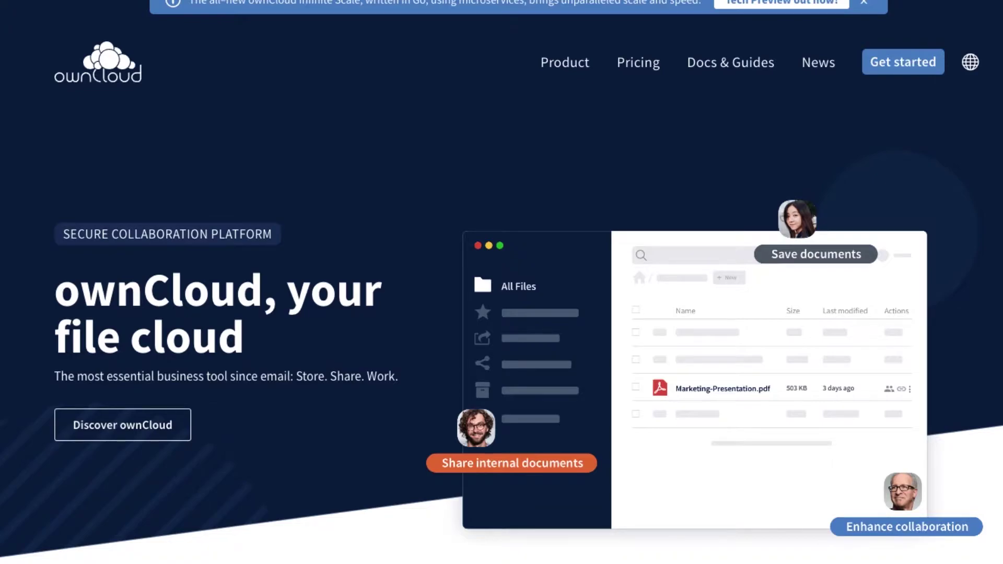
{"action": "scroll", "coordinate": [502, 282], "scroll_direction": "down", "scroll_amount": 5}
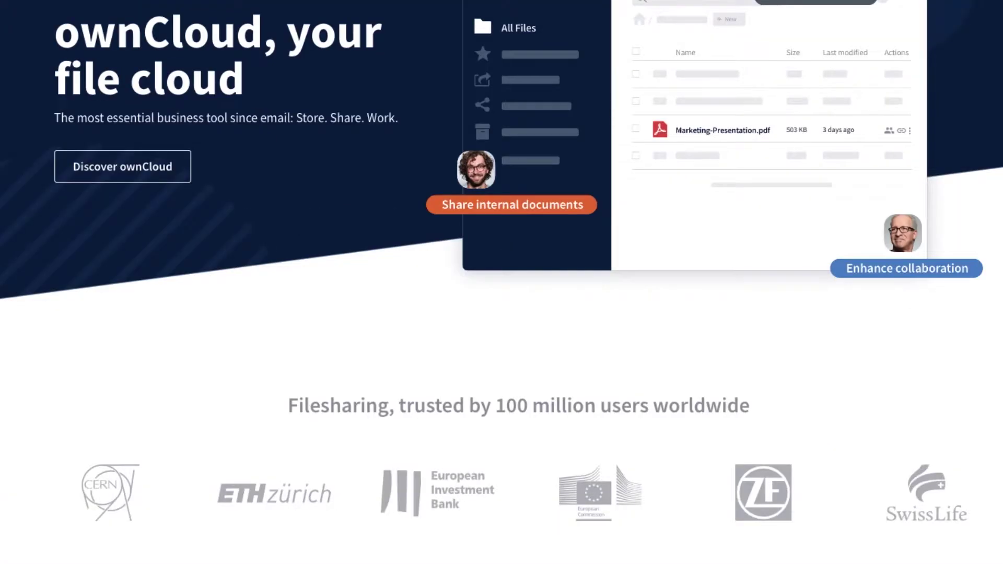
{"action": "scroll", "coordinate": [501, 282], "scroll_direction": "up", "scroll_amount": 2}
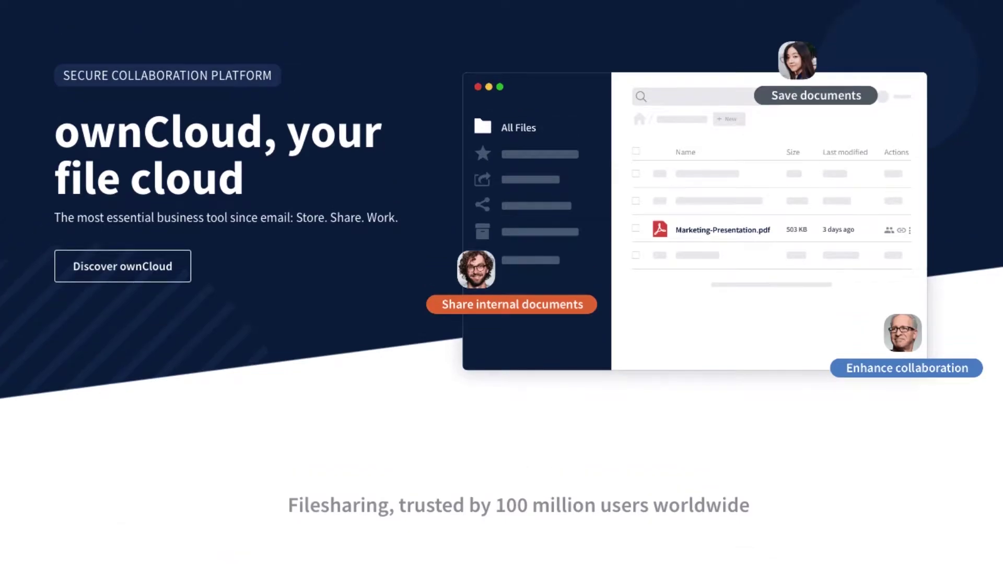
{"action": "scroll", "coordinate": [501, 282], "scroll_direction": "down", "scroll_amount": 9}
{"action": "scroll", "coordinate": [501, 282], "scroll_direction": "down", "scroll_amount": 6}
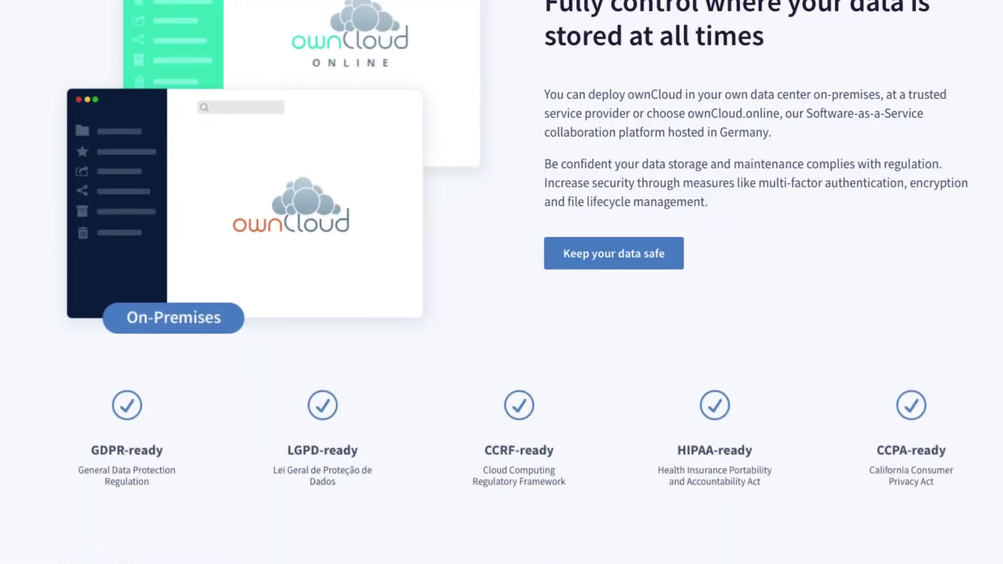
{"action": "scroll", "coordinate": [502, 282], "scroll_direction": "up", "scroll_amount": 2}
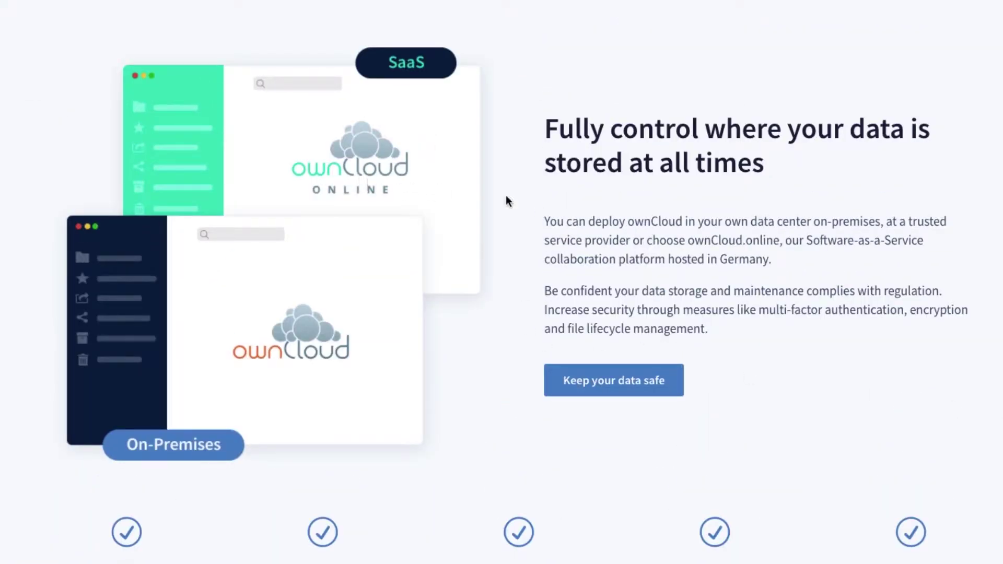
{"action": "scroll", "coordinate": [932, 409], "scroll_direction": "down", "scroll_amount": 5}
{"action": "scroll", "coordinate": [964, 454], "scroll_direction": "down", "scroll_amount": 5}
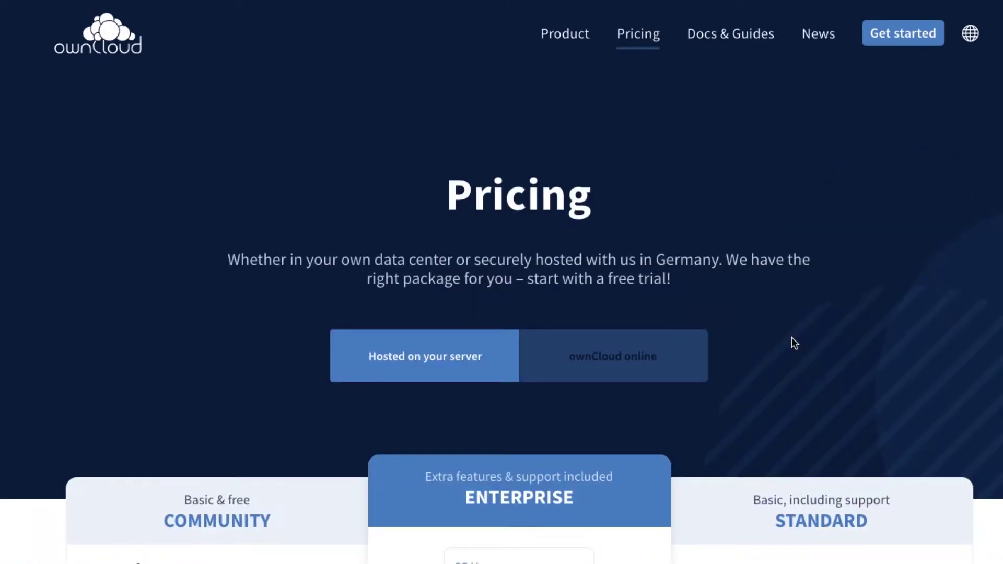
Scroll through the ownCloud Community, Enterprise and Standard pricing plan cards
{"action": "scroll", "coordinate": [791, 338], "scroll_direction": "down", "scroll_amount": 5}
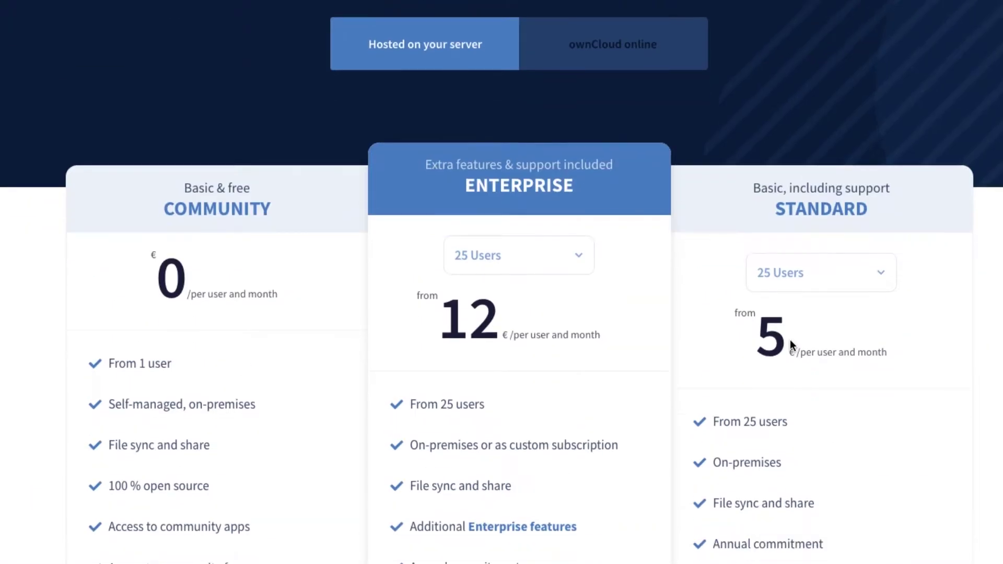
{"action": "scroll", "coordinate": [790, 340], "scroll_direction": "down", "scroll_amount": 3}
{"action": "scroll", "coordinate": [789, 339], "scroll_direction": "up", "scroll_amount": 10}
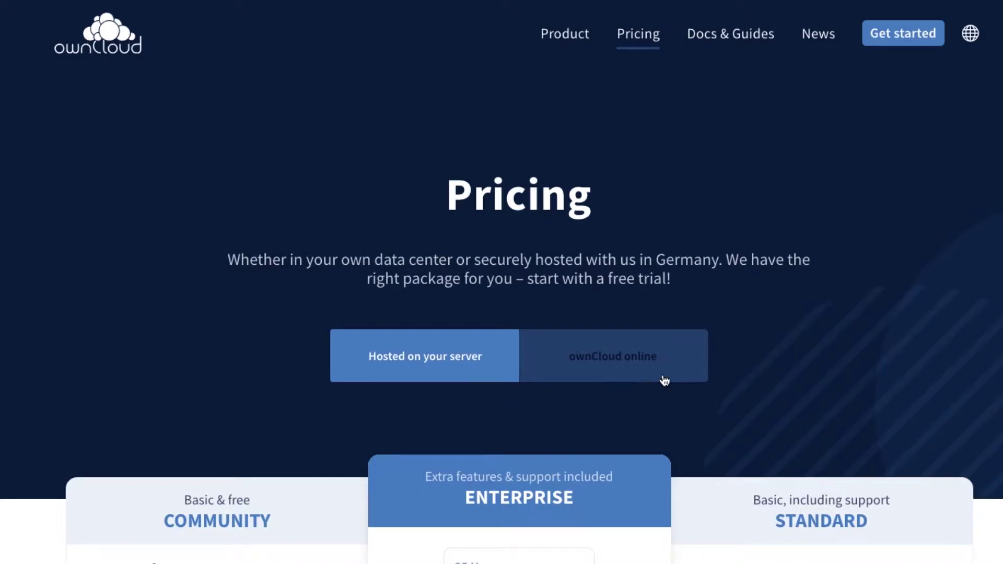
{"action": "scroll", "coordinate": [669, 387], "scroll_direction": "down", "scroll_amount": 10}
{"action": "scroll", "coordinate": [535, 397], "scroll_direction": "up", "scroll_amount": 2}
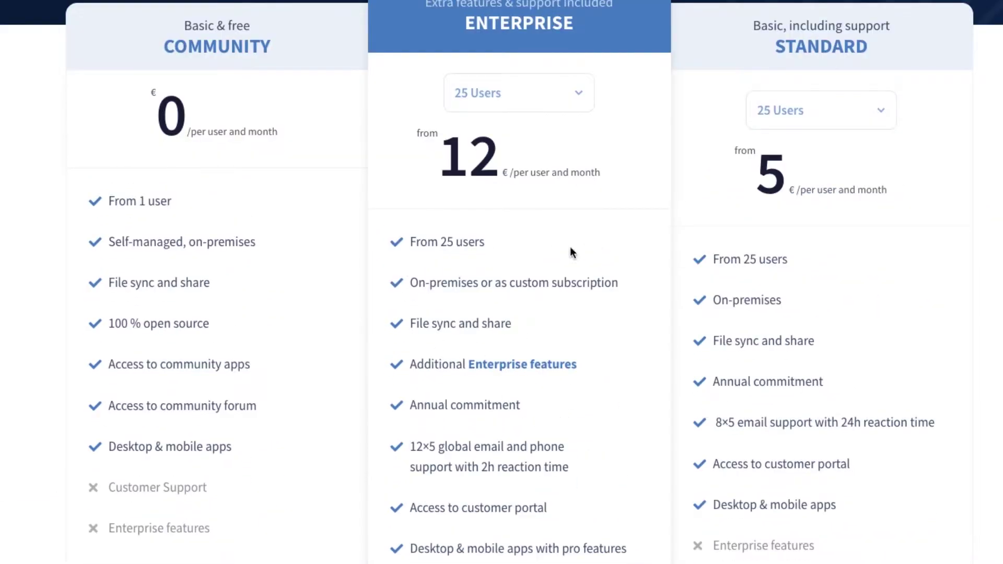
{"action": "scroll", "coordinate": [826, 399], "scroll_direction": "down", "scroll_amount": 1}
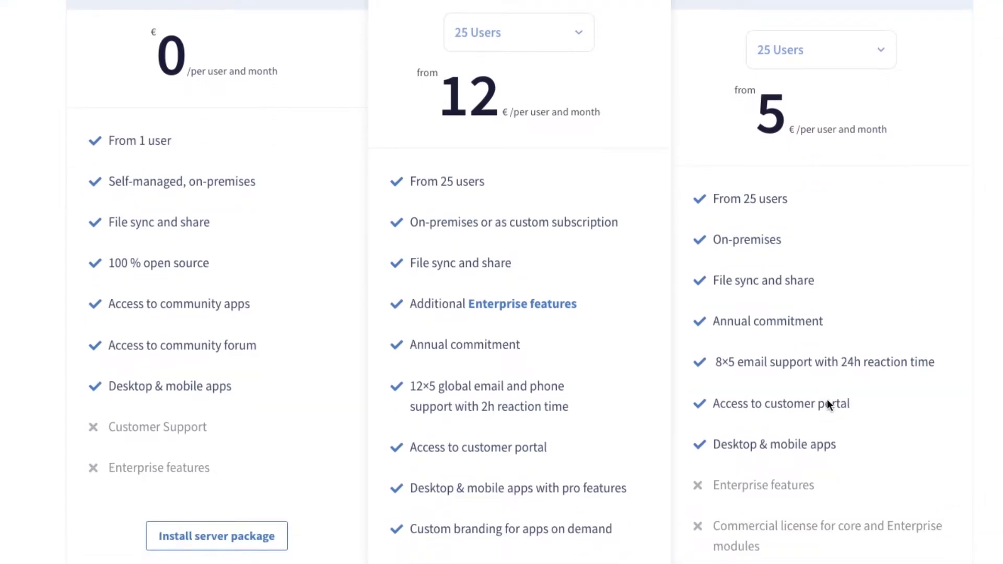
{"action": "scroll", "coordinate": [827, 401], "scroll_direction": "down", "scroll_amount": 4}
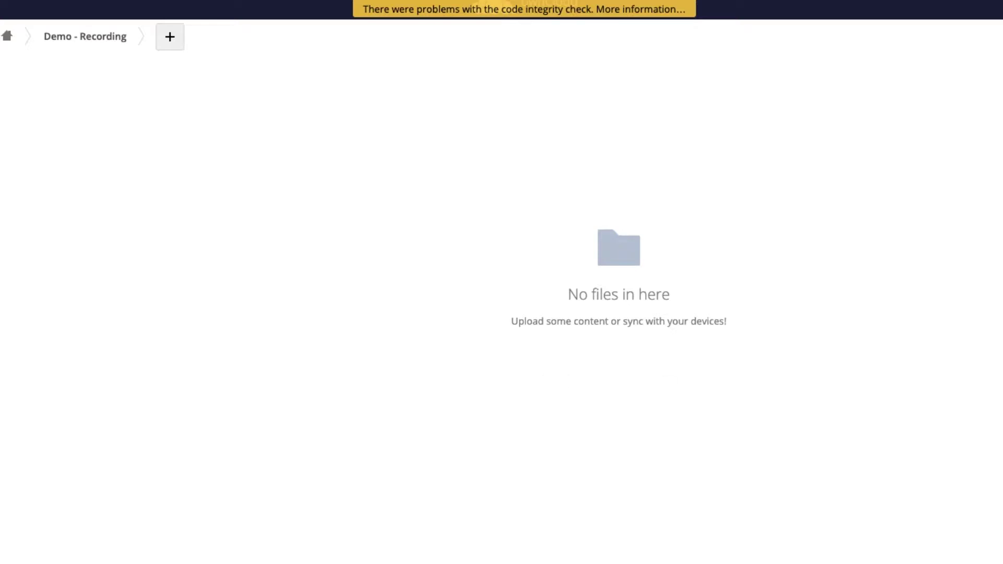
Upload 417442-popular-starry-sky-background-1920x1080-for-tablet.jpg (387 KB) into the Demo - Recording folder
{"action": "left_click_drag", "start_coordinate": [1002, 313], "coordinate": [974, 287]}
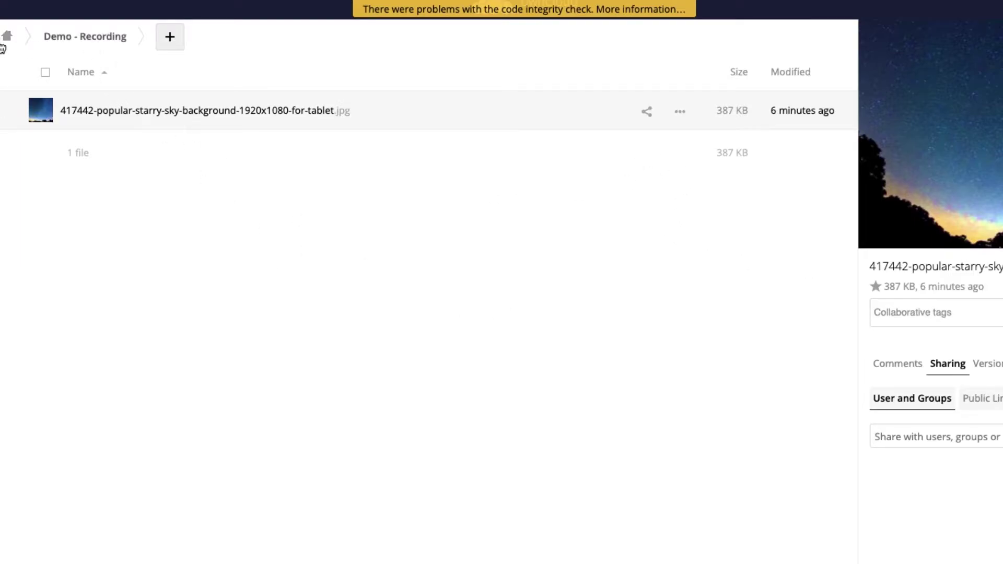
Create a folder with the default name 'New folder' in Demo - Recording
{"action": "right_click", "coordinate": [229, 227]}
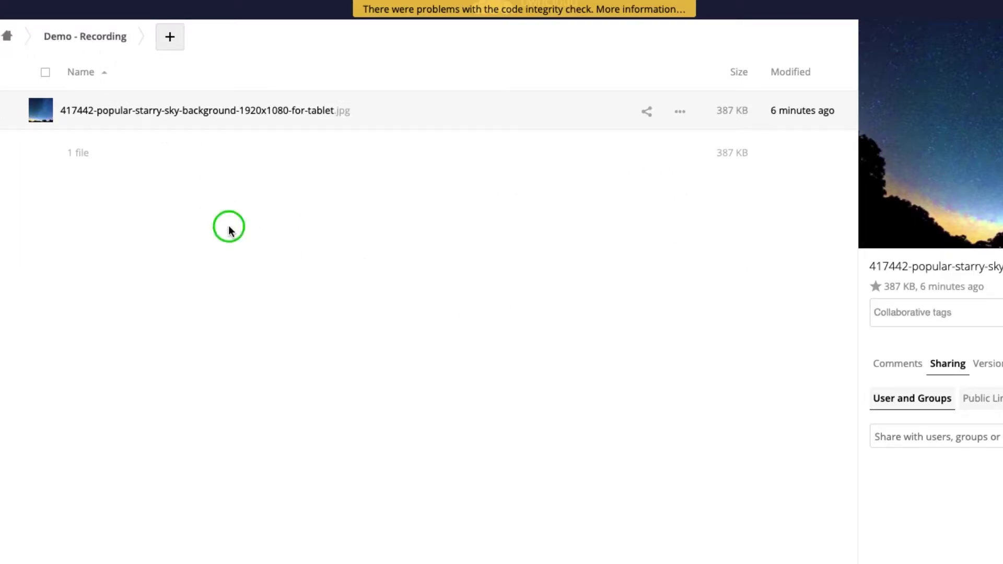
{"action": "left_click", "coordinate": [492, 271]}
{"action": "left_click", "coordinate": [181, 38]}
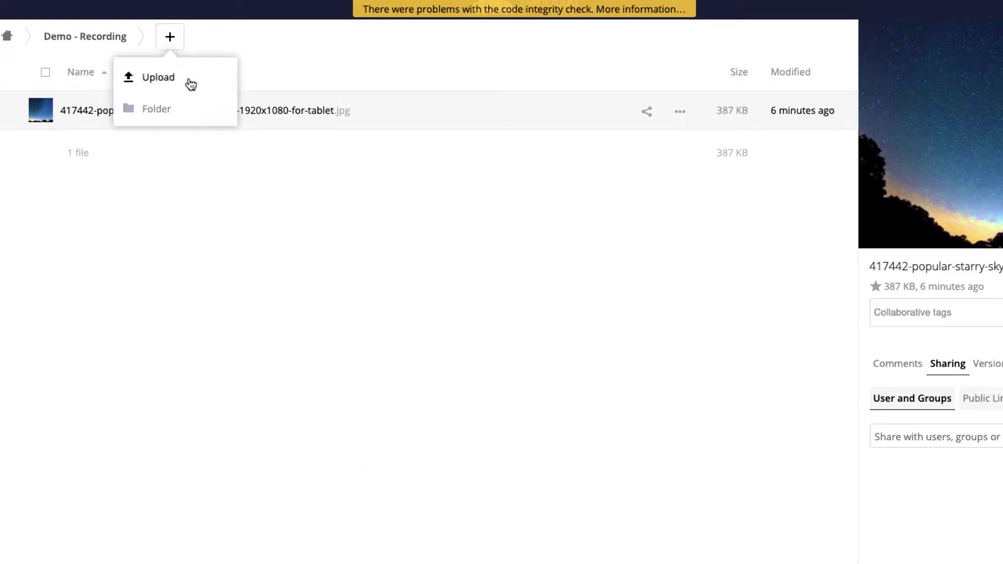
{"action": "left_click", "coordinate": [164, 107]}
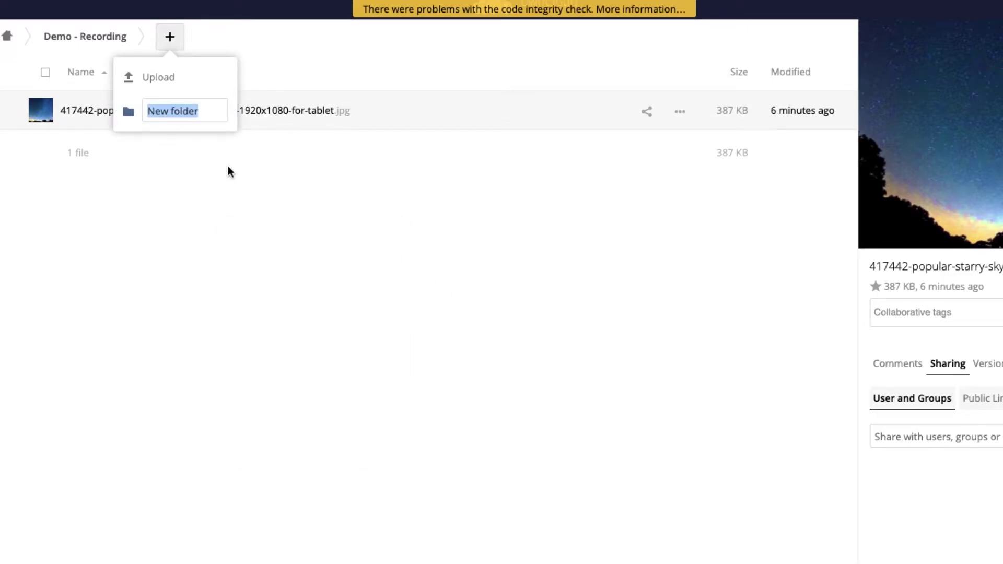
{"action": "key", "text": "Return"}
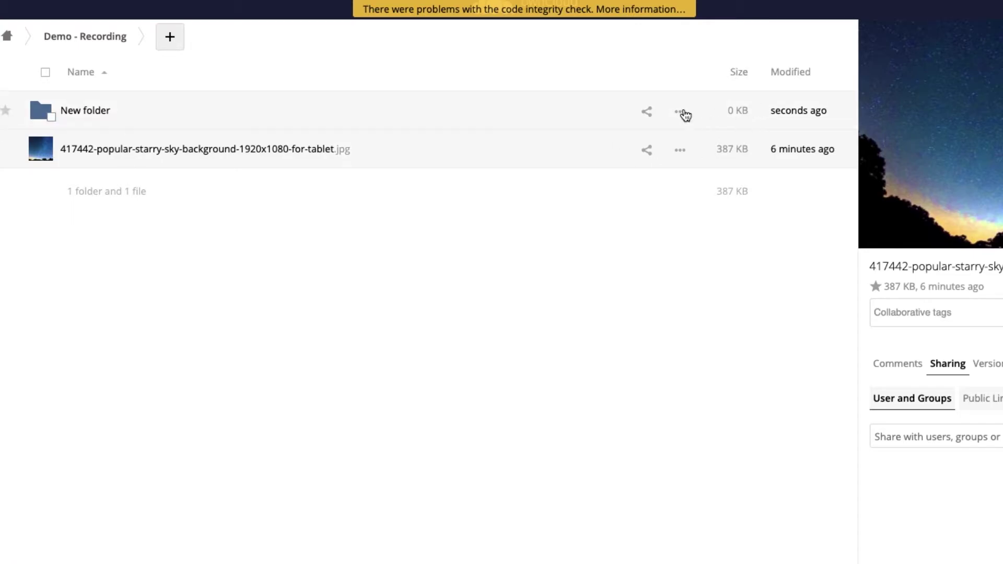
Open the Create link share form for New folder from its Public Links sharing options
{"action": "left_click", "coordinate": [647, 111]}
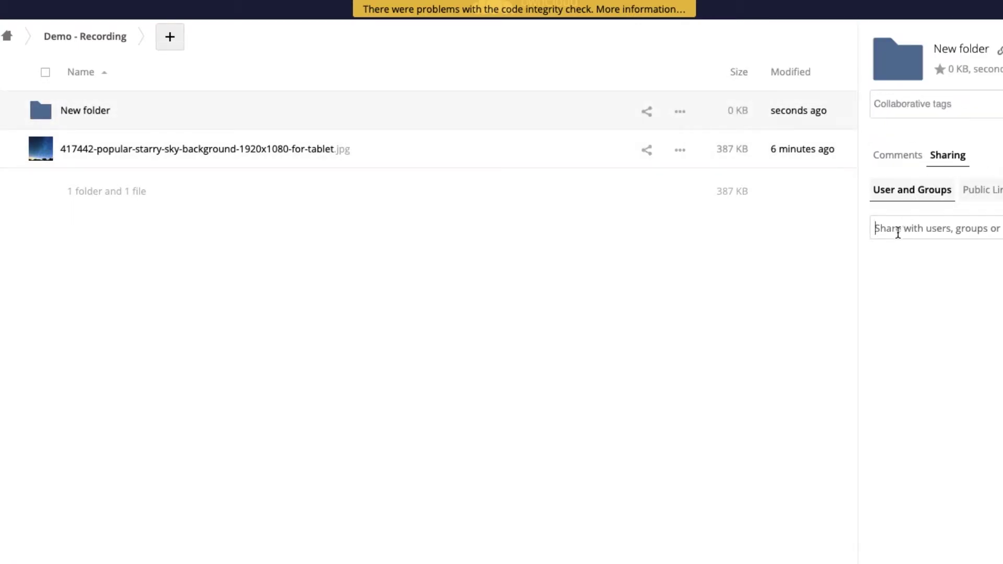
{"action": "left_click", "coordinate": [990, 192]}
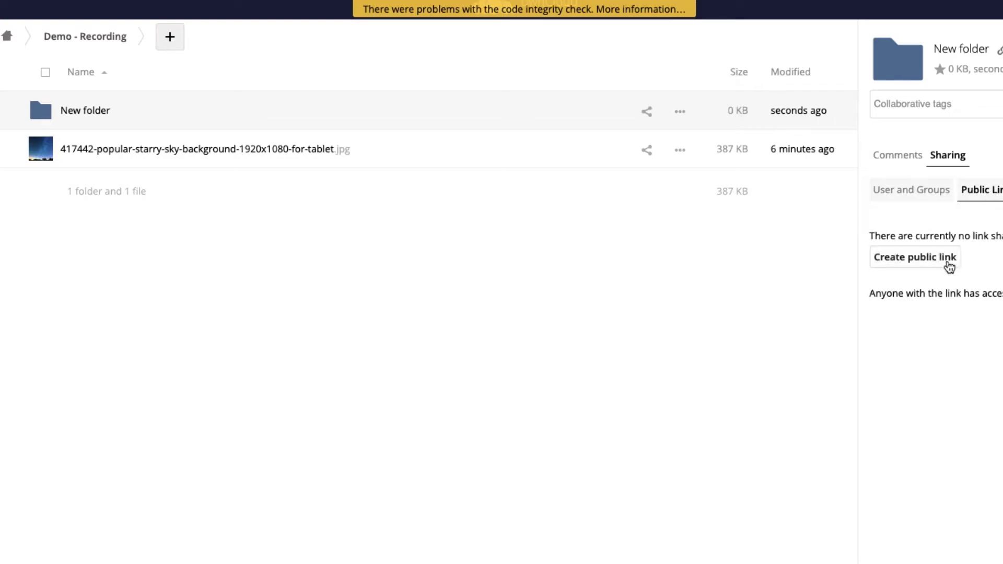
{"action": "left_click", "coordinate": [950, 267]}
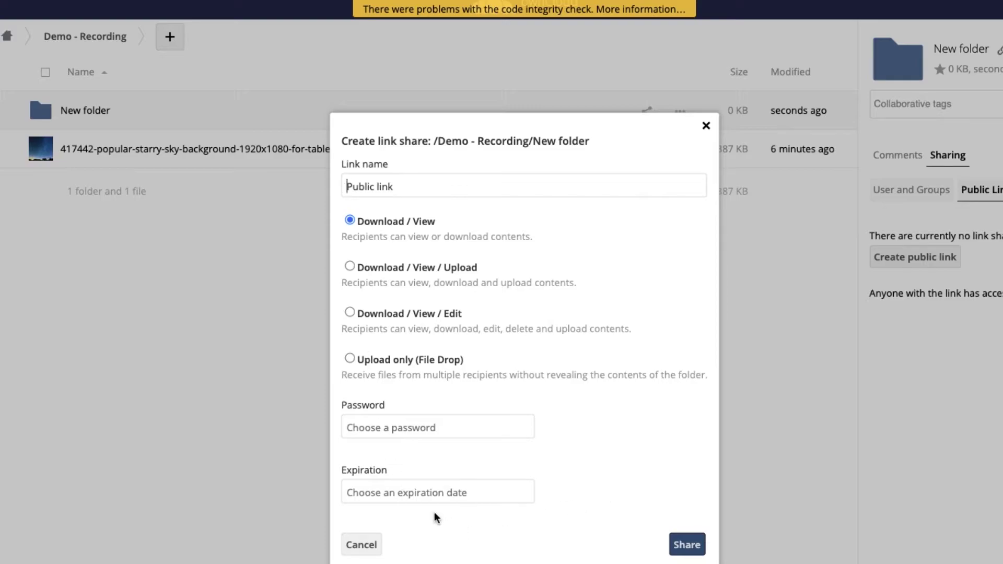
Browse the expiration date calendar without picking a date, then cancel the public link
{"action": "left_click", "coordinate": [417, 493]}
{"action": "left_click", "coordinate": [656, 459]}
{"action": "left_click", "coordinate": [416, 495]}
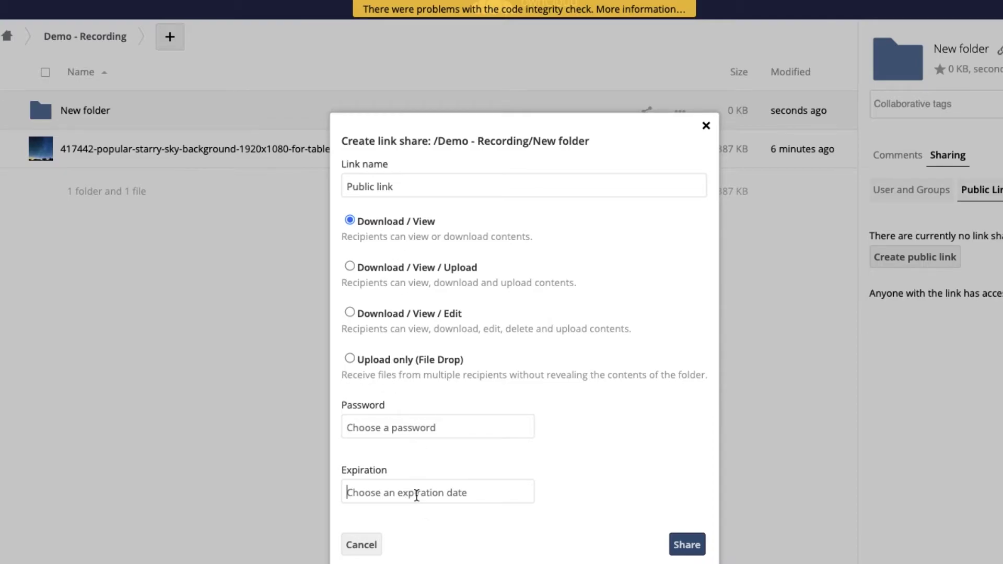
{"action": "left_click", "coordinate": [560, 481]}
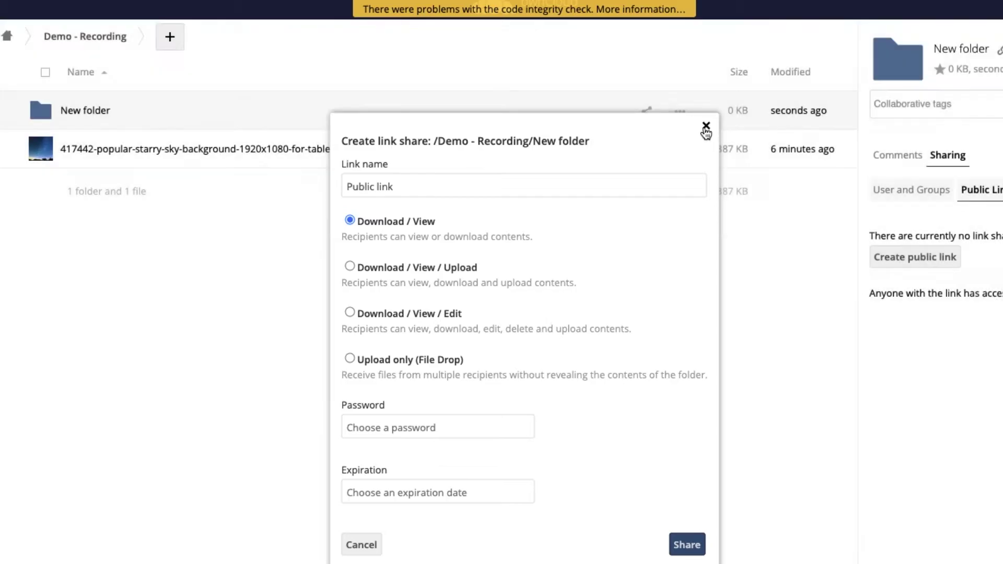
{"action": "left_click", "coordinate": [706, 126]}
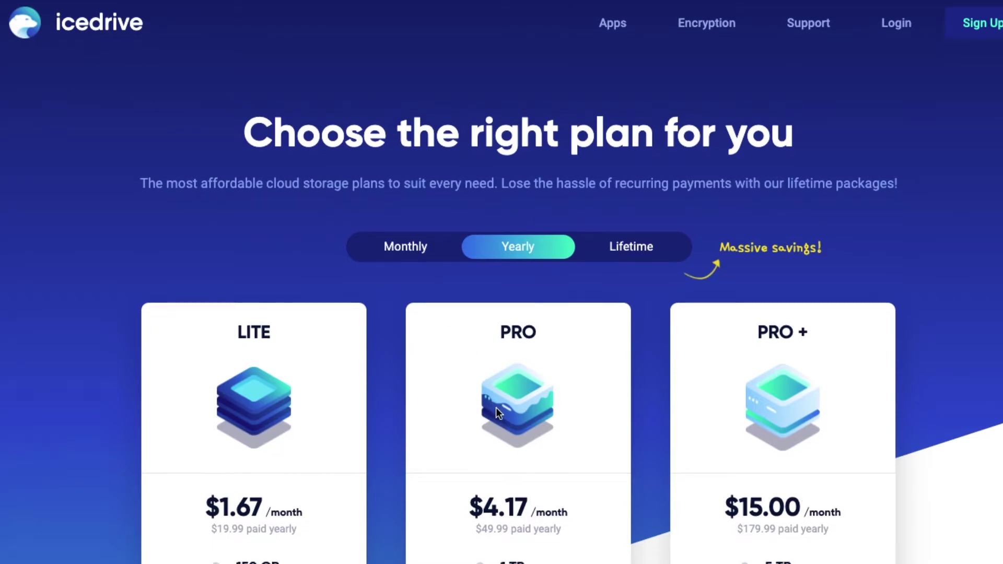
Switch Icedrive pricing to Lifetime, showing one-time prices of $59, $149 and $499
{"action": "scroll", "coordinate": [496, 407], "scroll_direction": "down", "scroll_amount": 2}
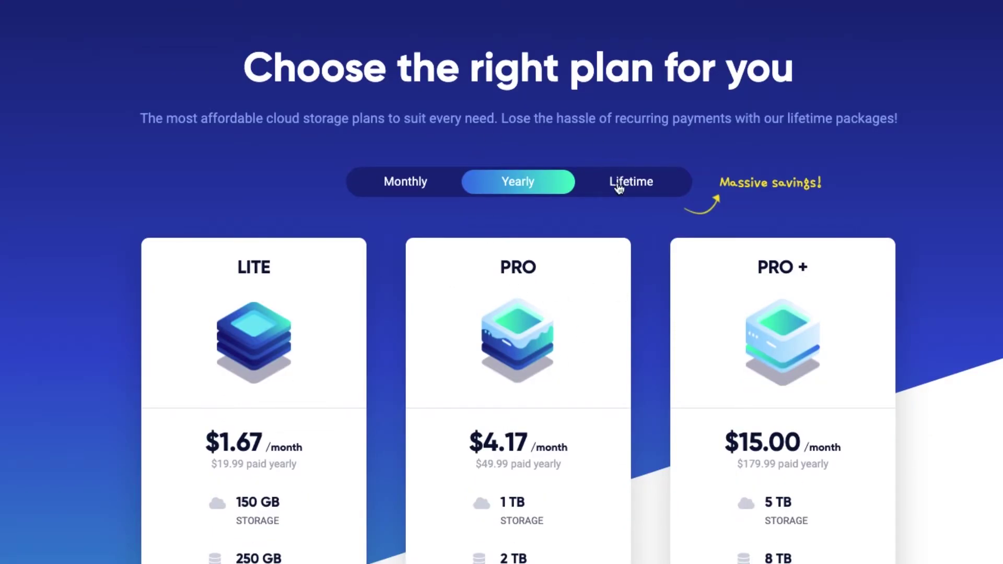
{"action": "left_click", "coordinate": [653, 190]}
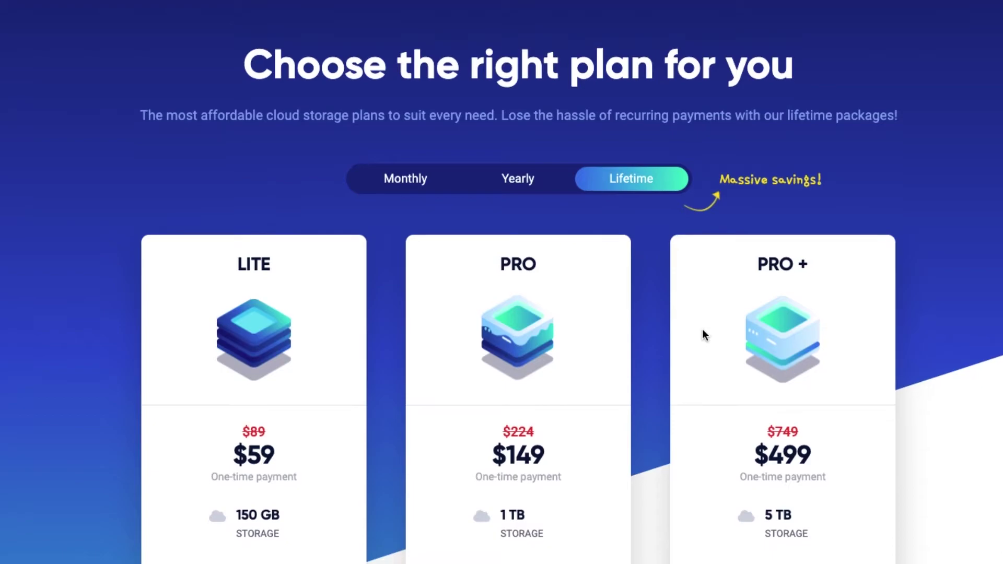
{"action": "scroll", "coordinate": [703, 335], "scroll_direction": "down", "scroll_amount": 3}
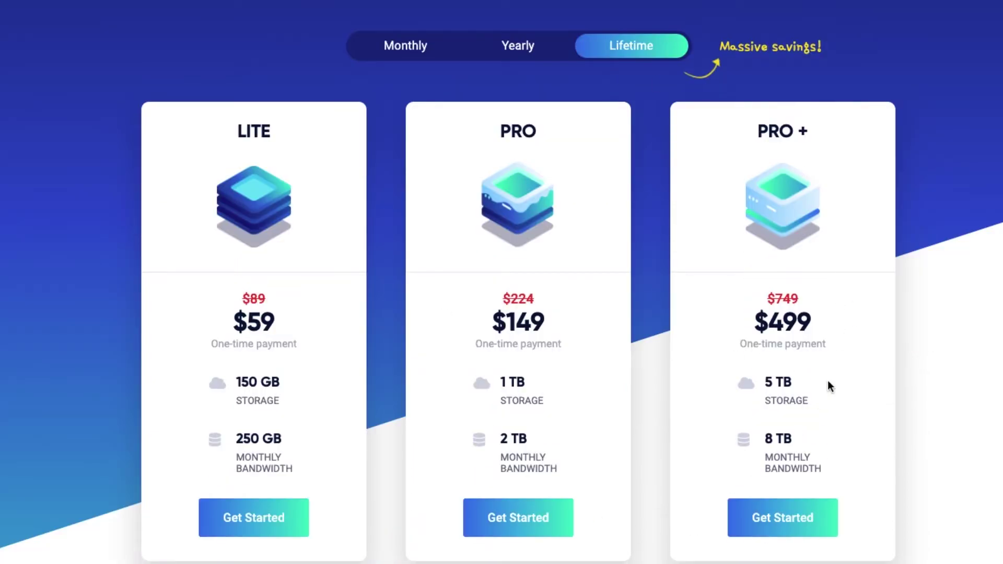
{"action": "scroll", "coordinate": [827, 381], "scroll_direction": "up", "scroll_amount": 4}
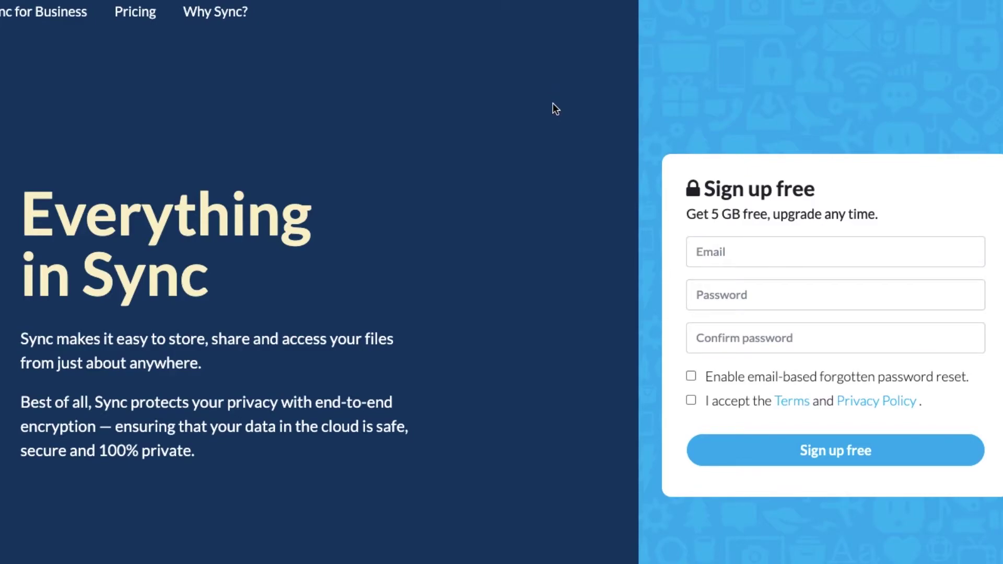
Review Sync.com Teams Standard, Plus and Advanced plans at $5, $8 and $15 per user
{"action": "left_click", "coordinate": [135, 12]}
{"action": "scroll", "coordinate": [519, 300], "scroll_direction": "down", "scroll_amount": 4}
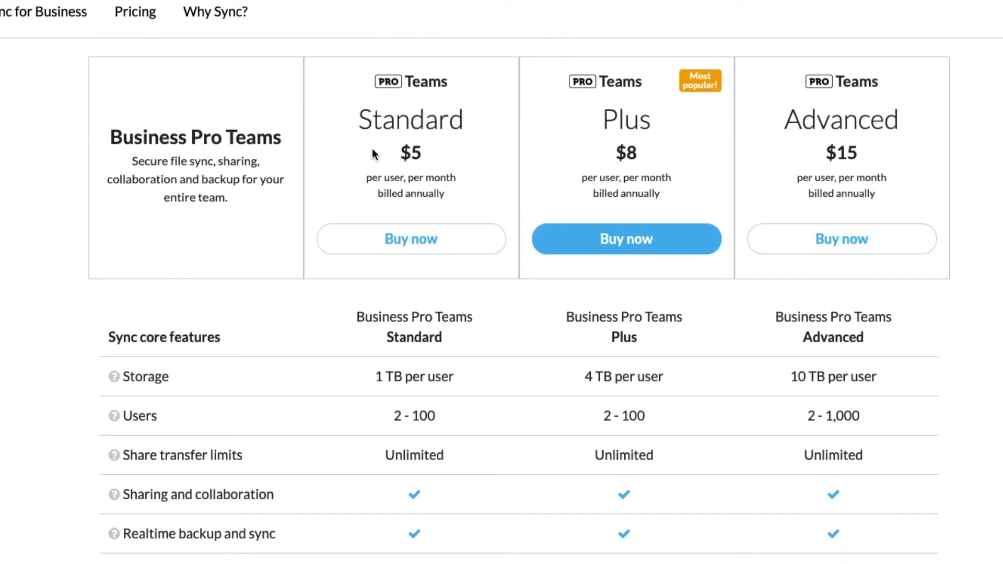
{"action": "scroll", "coordinate": [372, 156], "scroll_direction": "down", "scroll_amount": 4}
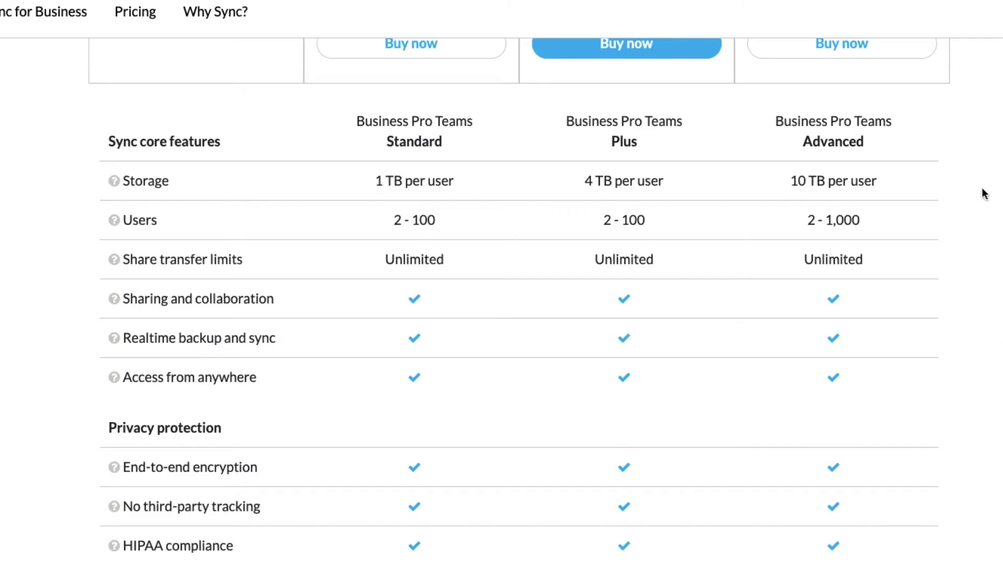
{"action": "scroll", "coordinate": [925, 234], "scroll_direction": "down", "scroll_amount": 1}
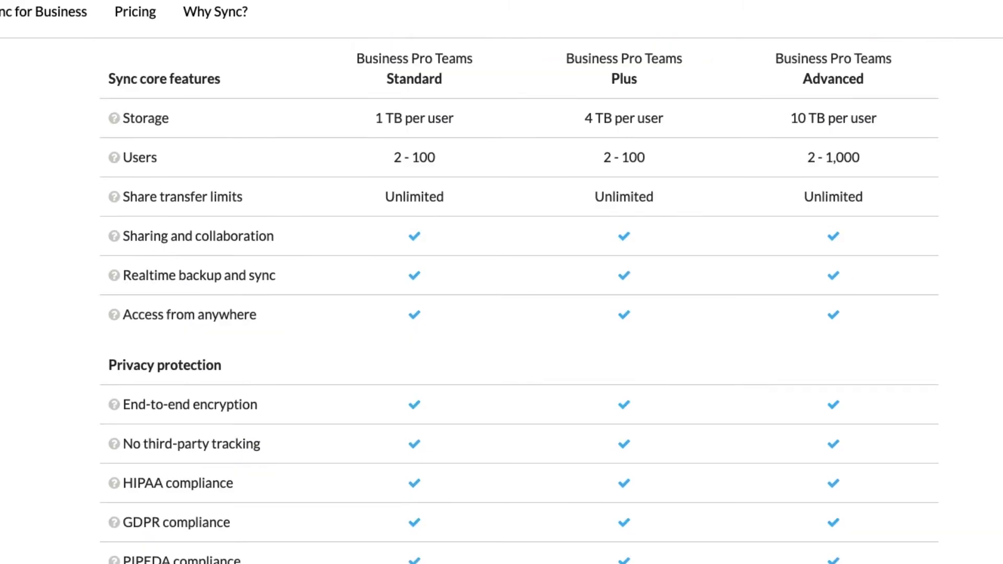
{"action": "scroll", "coordinate": [519, 303], "scroll_direction": "down", "scroll_amount": 8}
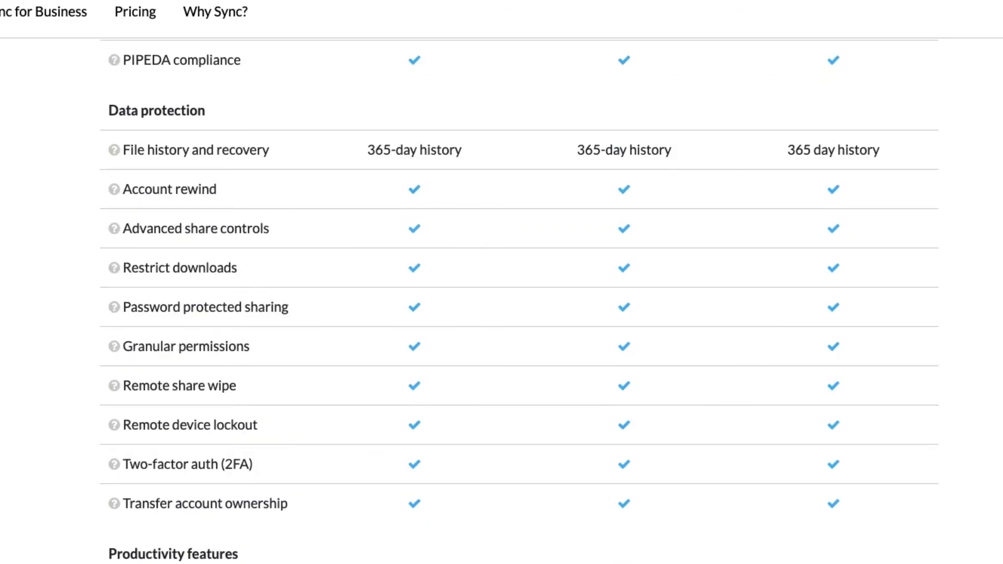
{"action": "scroll", "coordinate": [519, 303], "scroll_direction": "up", "scroll_amount": 10}
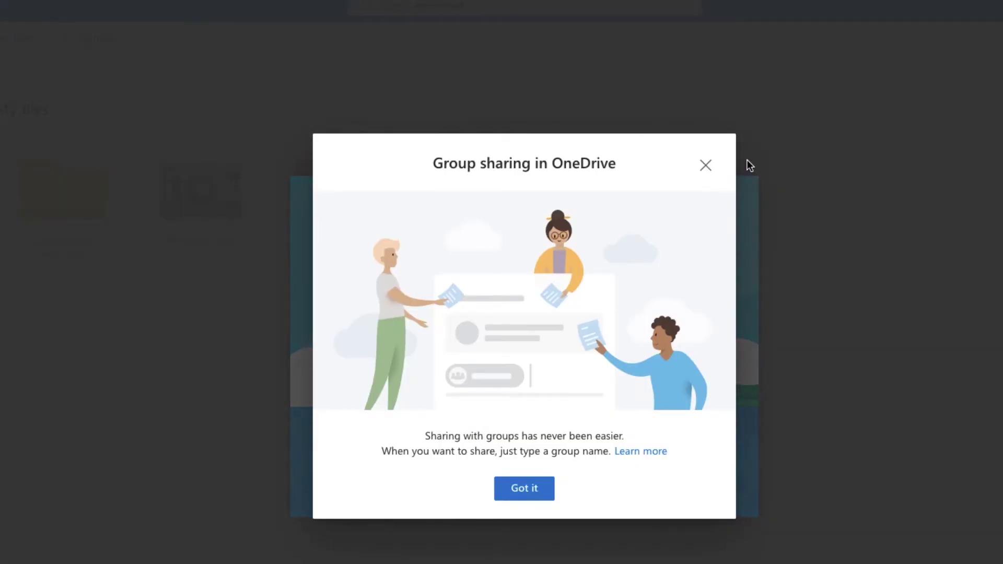
Dismiss the group sharing notice and review OneDrive home plans: Family, Personal and Standalone 100GB
{"action": "left_click", "coordinate": [706, 165]}
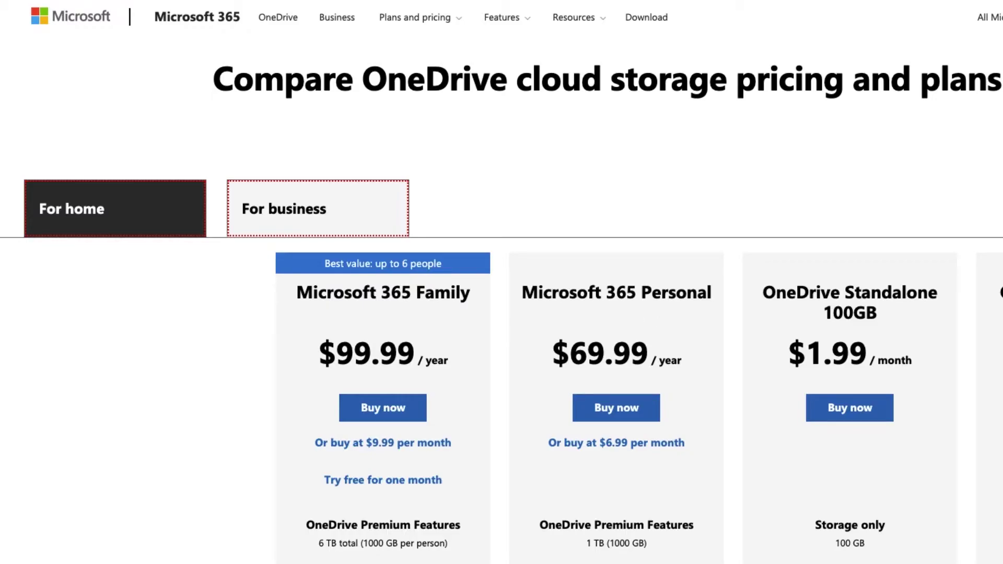
{"action": "scroll", "coordinate": [501, 313], "scroll_direction": "down", "scroll_amount": 2}
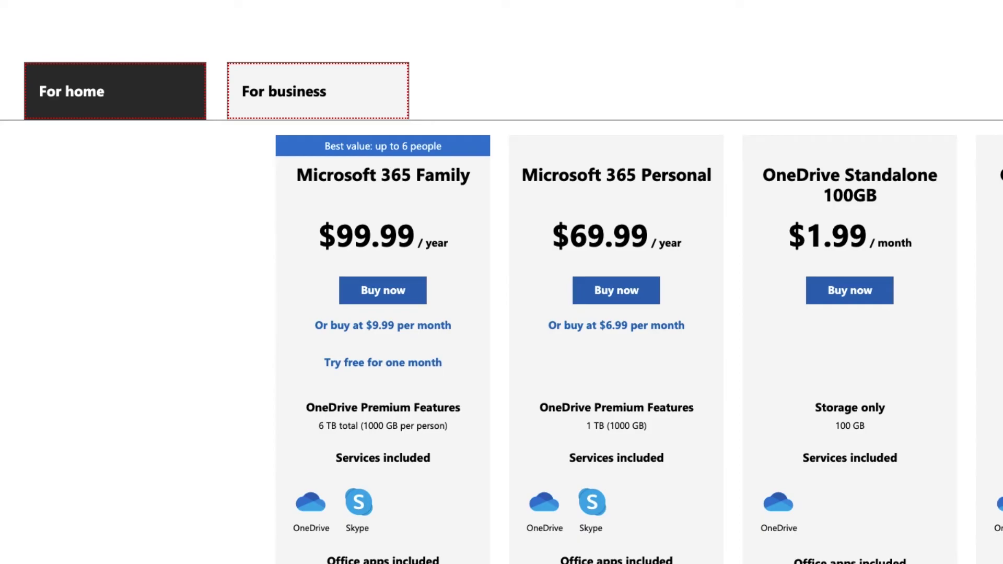
{"action": "scroll", "coordinate": [501, 313], "scroll_direction": "up", "scroll_amount": 2}
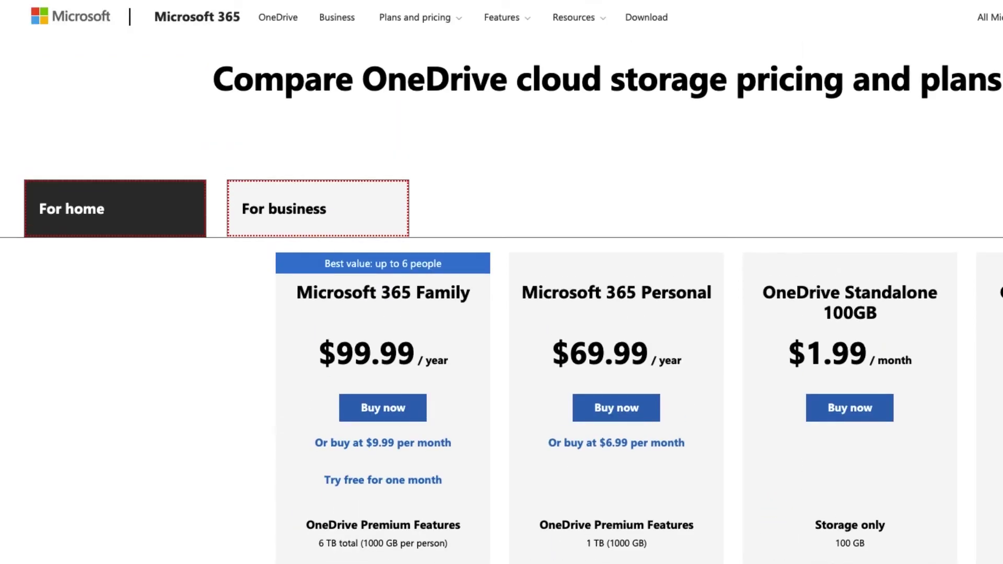